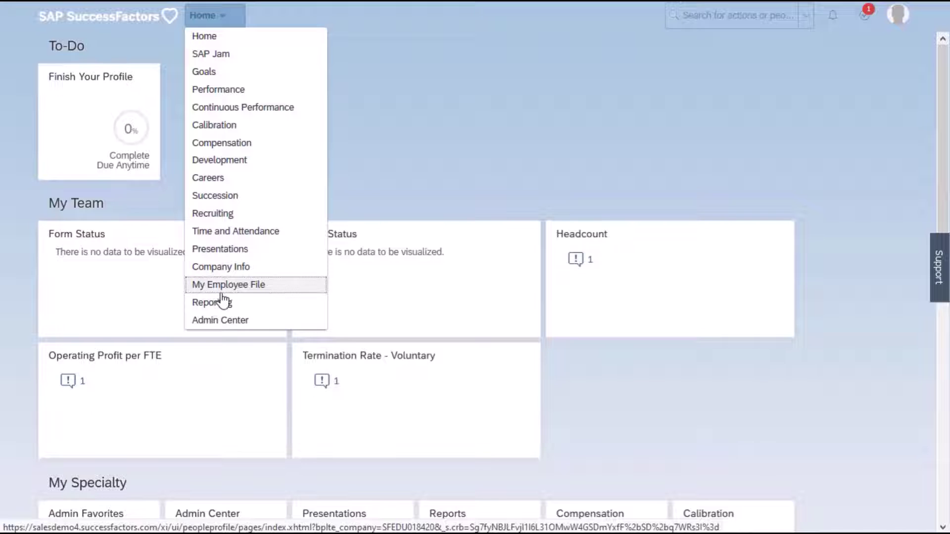
View My Employee File, and find and open the Text Replacement tool with the action search
{"action": "left_click", "coordinate": [253, 291]}
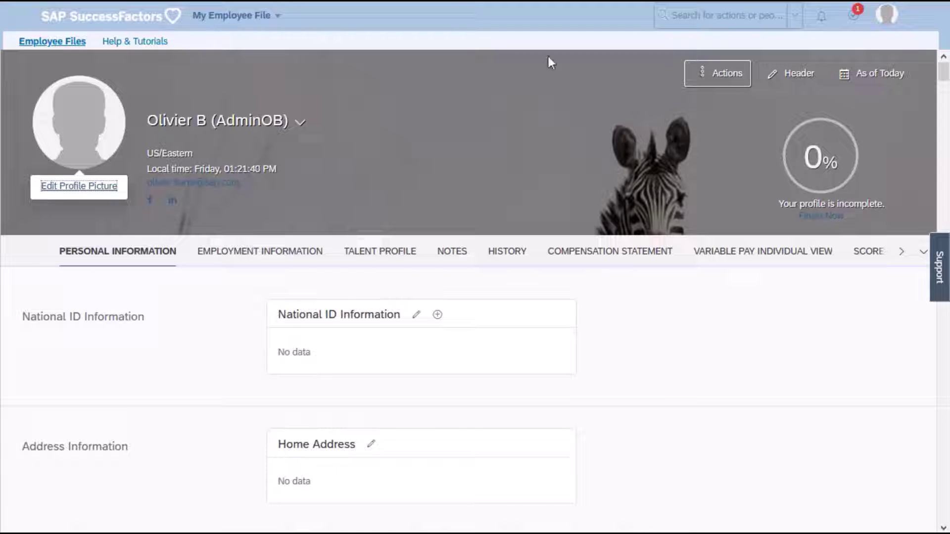
{"action": "left_click", "coordinate": [713, 14]}
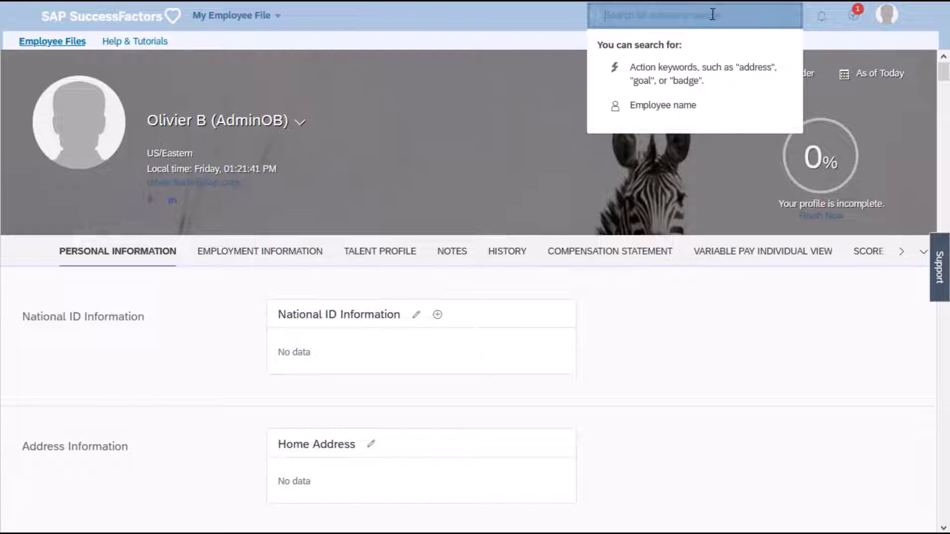
{"action": "type", "text": "m"}
{"action": "key", "text": "BackSpace"}
{"action": "type", "text": "text re"}
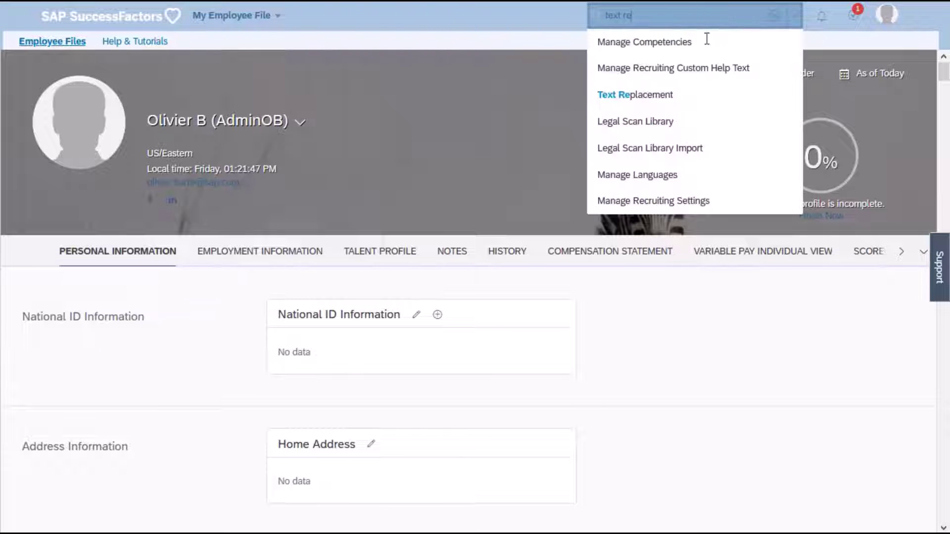
{"action": "left_click", "coordinate": [669, 99]}
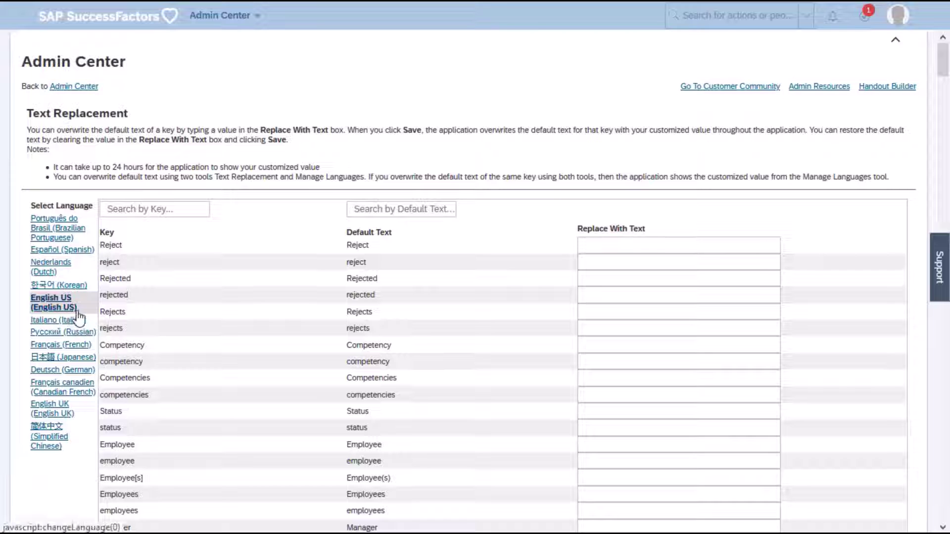
Look through the English US keys, their default texts and existing replacements, along with the available languages
{"action": "scroll", "coordinate": [223, 248], "scroll_direction": "down", "scroll_amount": 3}
{"action": "scroll", "coordinate": [222, 253], "scroll_direction": "down", "scroll_amount": 7}
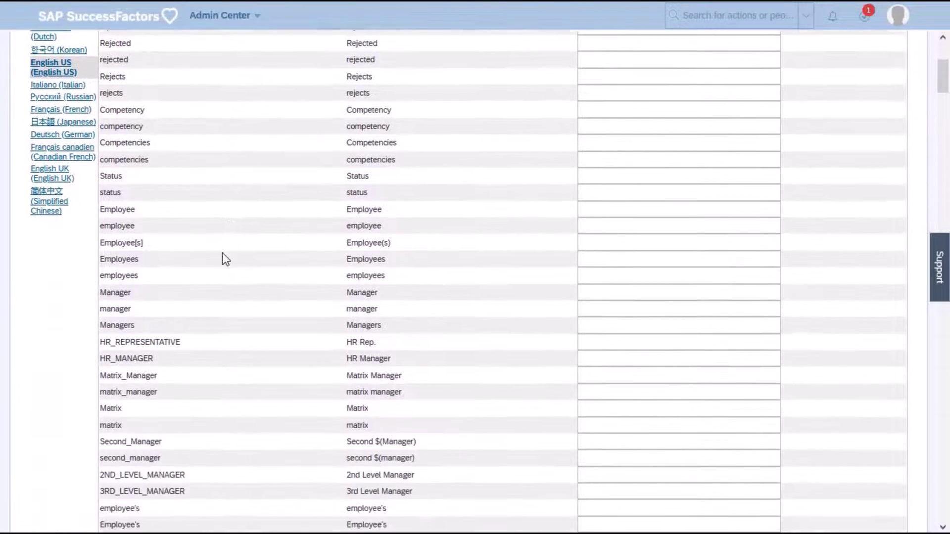
{"action": "scroll", "coordinate": [72, 228], "scroll_direction": "up", "scroll_amount": 4}
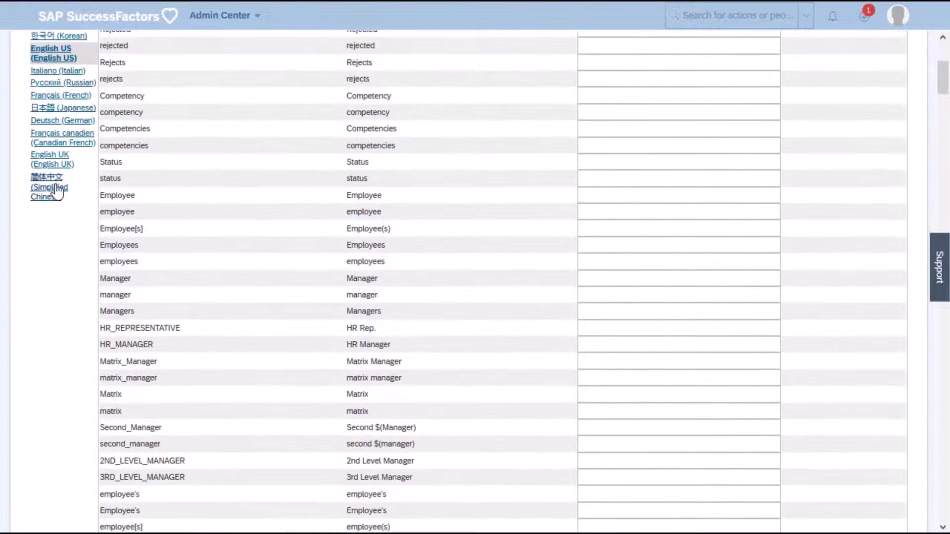
{"action": "scroll", "coordinate": [57, 158], "scroll_direction": "up", "scroll_amount": 3}
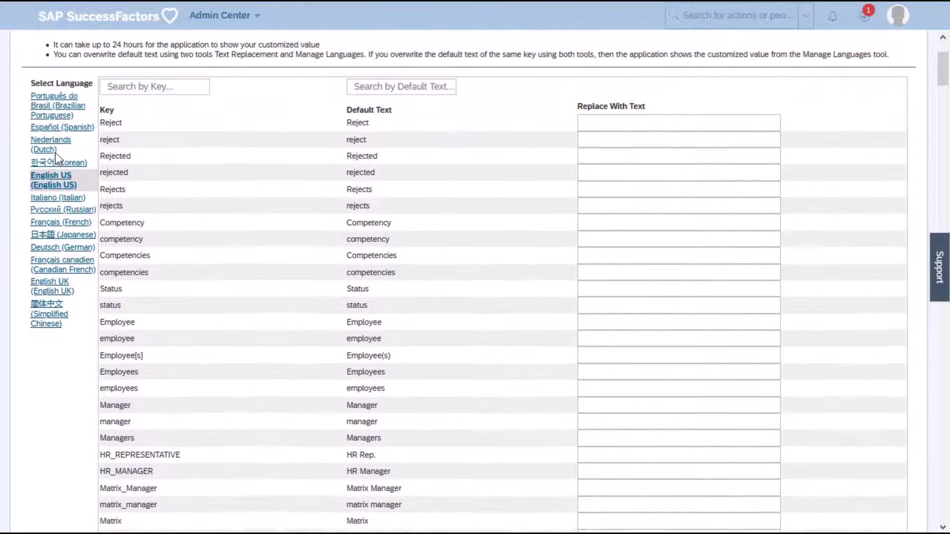
{"action": "scroll", "coordinate": [57, 158], "scroll_direction": "up", "scroll_amount": 2}
{"action": "scroll", "coordinate": [440, 238], "scroll_direction": "down", "scroll_amount": 10}
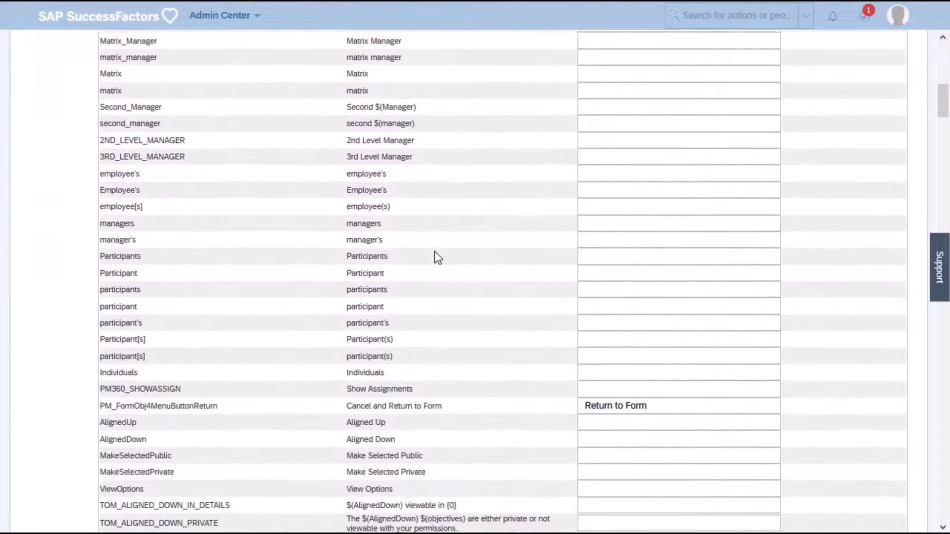
{"action": "scroll", "coordinate": [435, 252], "scroll_direction": "down", "scroll_amount": 9}
{"action": "scroll", "coordinate": [433, 259], "scroll_direction": "down", "scroll_amount": 5}
{"action": "scroll", "coordinate": [433, 262], "scroll_direction": "up", "scroll_amount": 11}
{"action": "scroll", "coordinate": [432, 258], "scroll_direction": "up", "scroll_amount": 11}
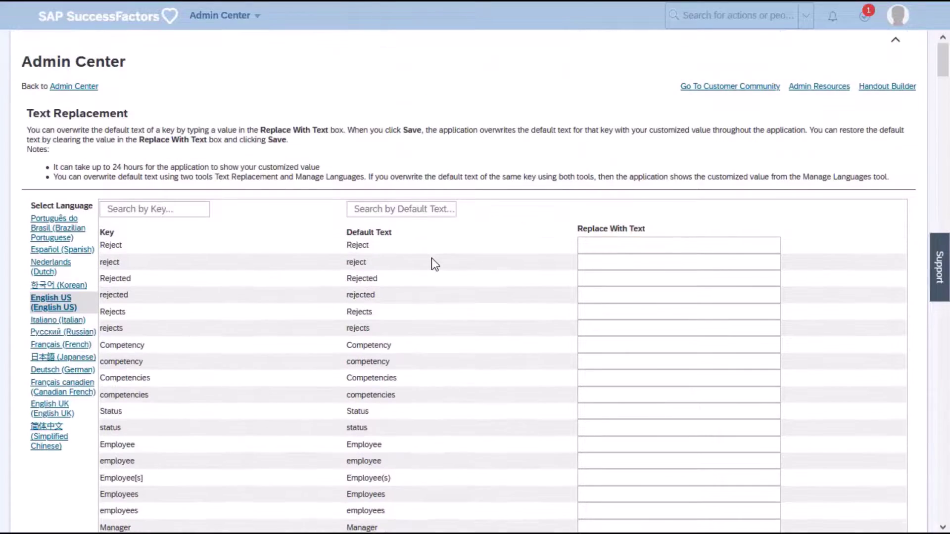
Switch the text replacement list to Nederlands (Dutch) and look through its keys and default texts
{"action": "left_click", "coordinate": [58, 262]}
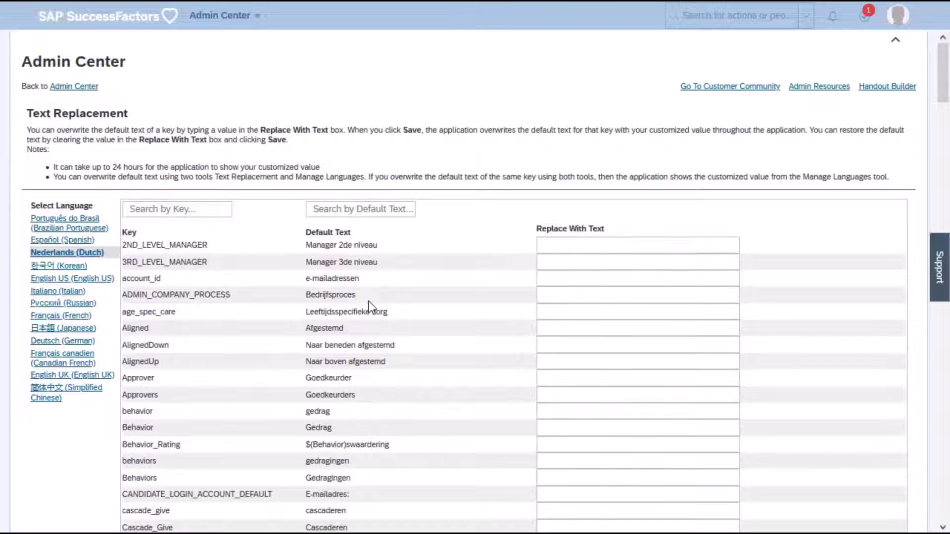
{"action": "scroll", "coordinate": [369, 307], "scroll_direction": "down", "scroll_amount": 7}
{"action": "scroll", "coordinate": [367, 305], "scroll_direction": "down", "scroll_amount": 8}
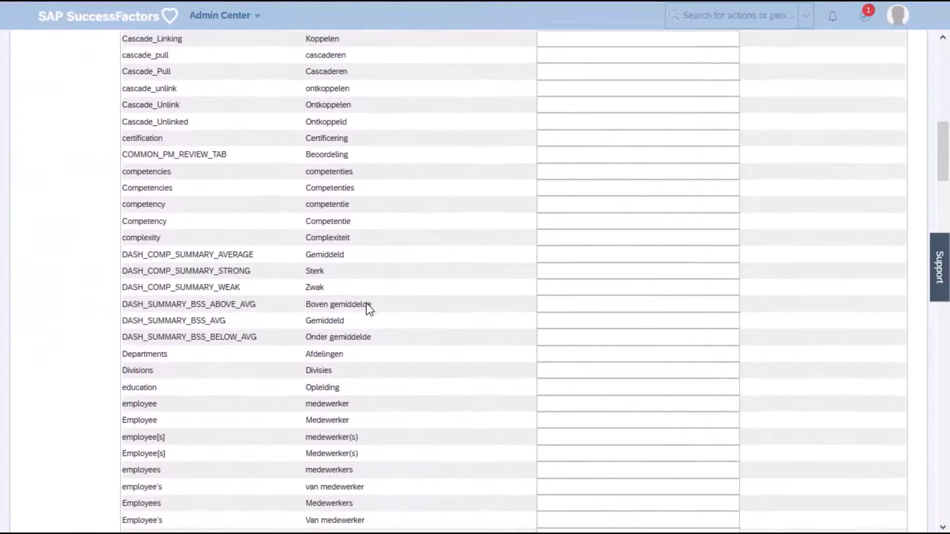
{"action": "scroll", "coordinate": [346, 297], "scroll_direction": "up", "scroll_amount": 2}
{"action": "scroll", "coordinate": [247, 287], "scroll_direction": "up", "scroll_amount": 12}
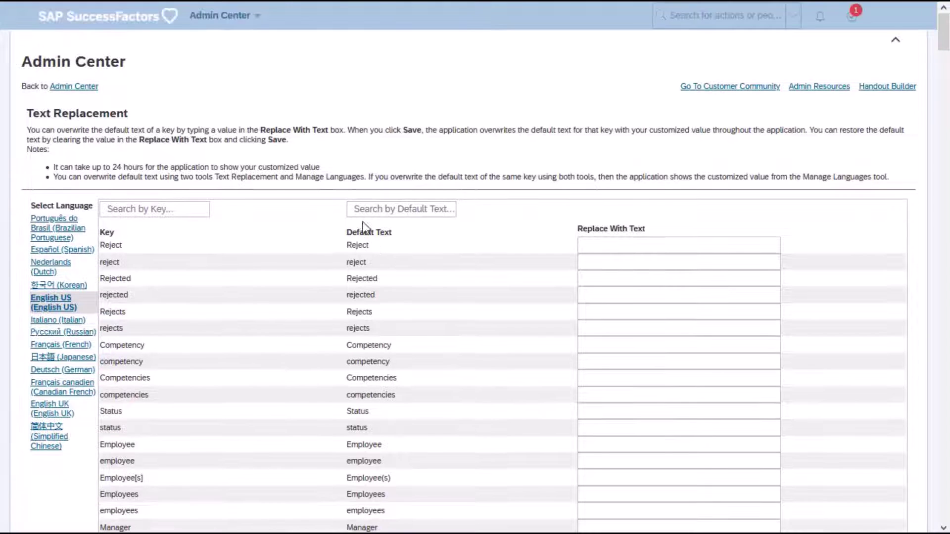
Filter the English US text keys by the default text "empl"
{"action": "left_click", "coordinate": [132, 203]}
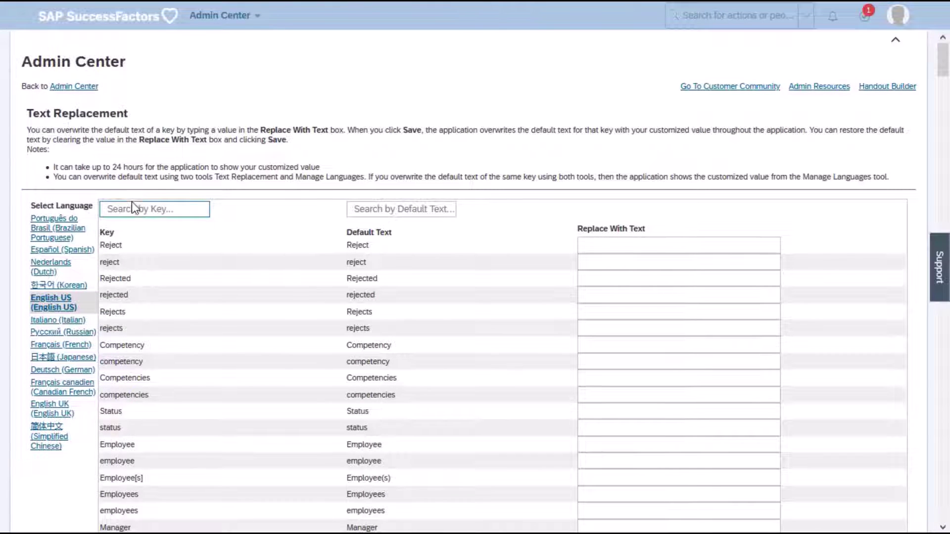
{"action": "left_click", "coordinate": [415, 210]}
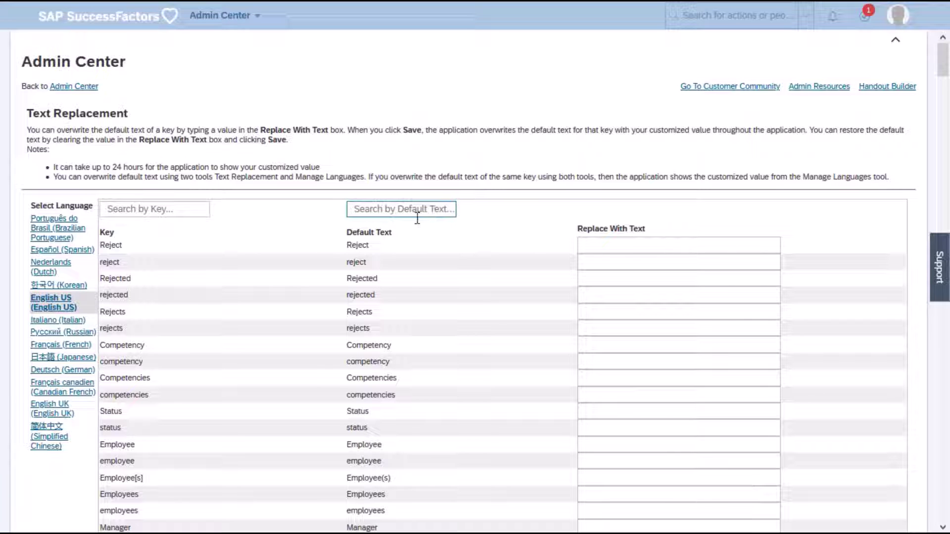
{"action": "scroll", "coordinate": [212, 254], "scroll_direction": "down", "scroll_amount": 4}
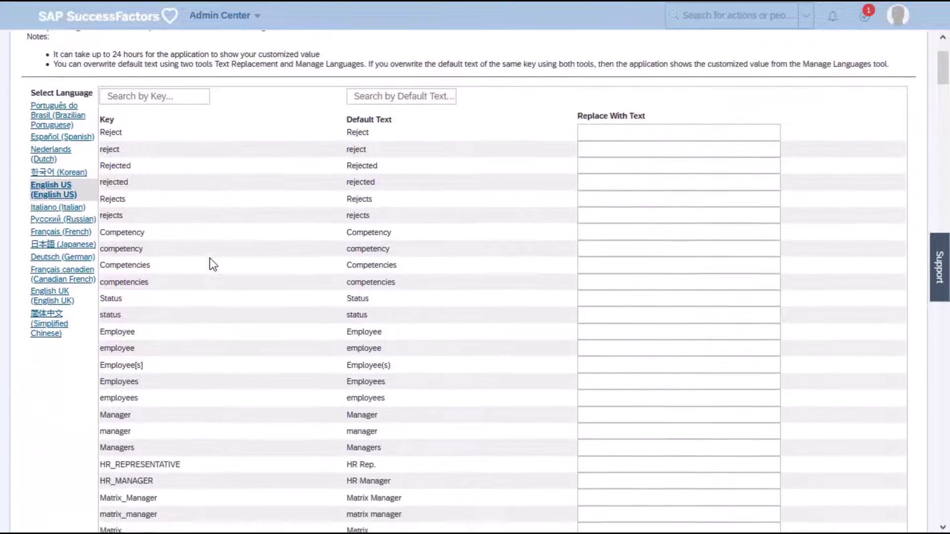
{"action": "scroll", "coordinate": [184, 255], "scroll_direction": "down", "scroll_amount": 2}
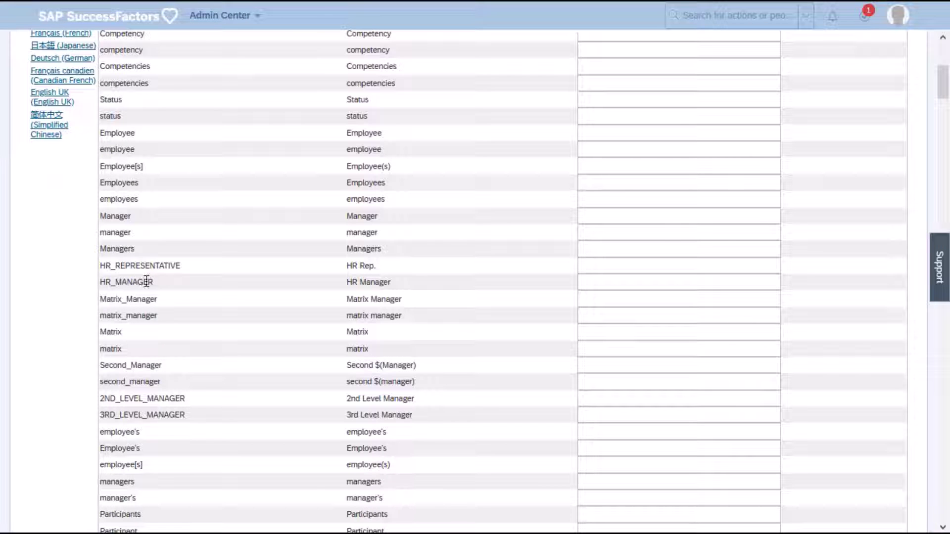
{"action": "scroll", "coordinate": [311, 286], "scroll_direction": "up", "scroll_amount": 2}
{"action": "scroll", "coordinate": [359, 222], "scroll_direction": "up", "scroll_amount": 5}
{"action": "left_click", "coordinate": [364, 211]}
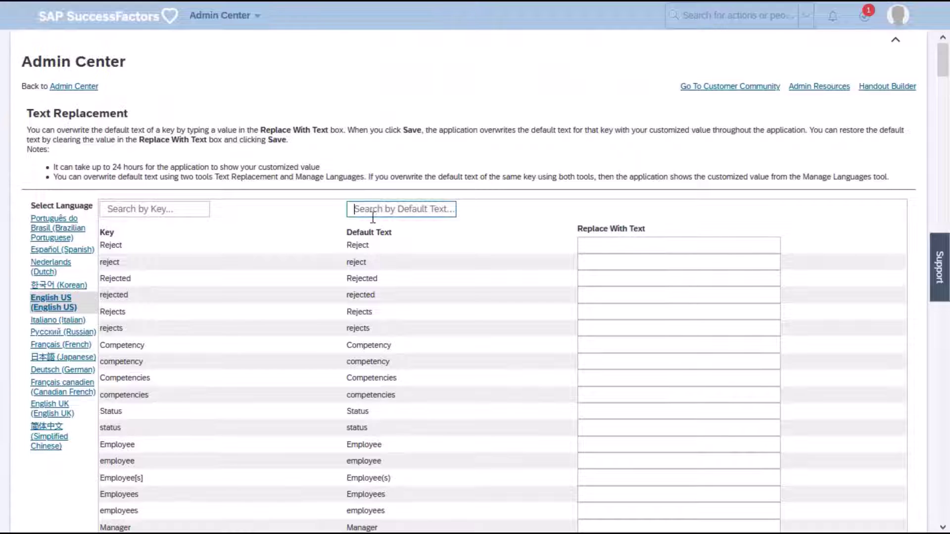
{"action": "type", "text": "empl"}
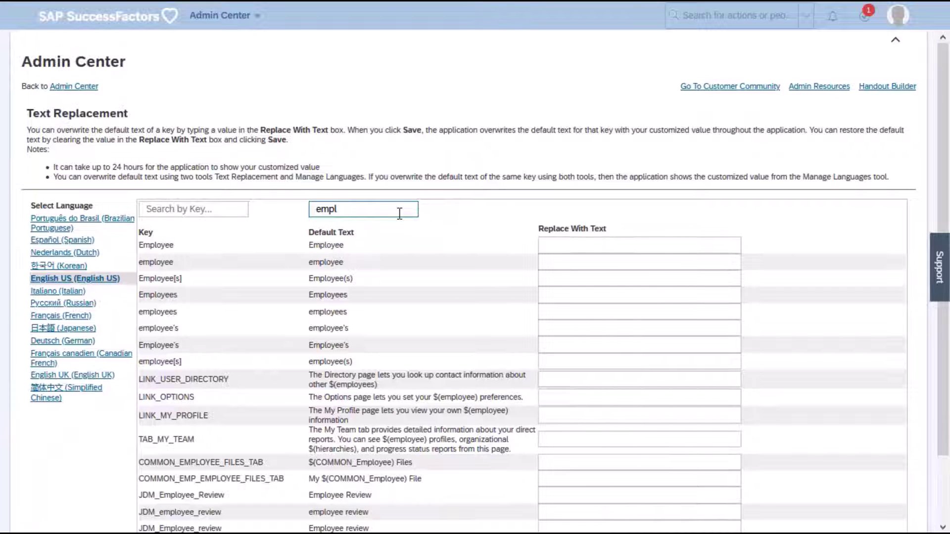
Set the replacement text to "Associate" for the Employee key and "associate" for the employee key
{"action": "left_click", "coordinate": [539, 229]}
{"action": "left_click", "coordinate": [565, 250]}
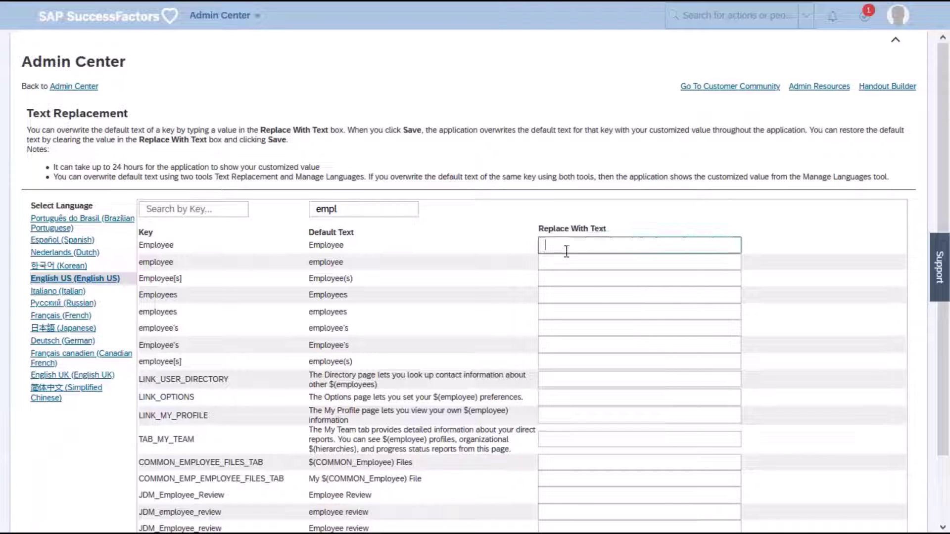
{"action": "type", "text": "Associate"}
{"action": "left_click", "coordinate": [569, 263]}
{"action": "type", "text": "ass"}
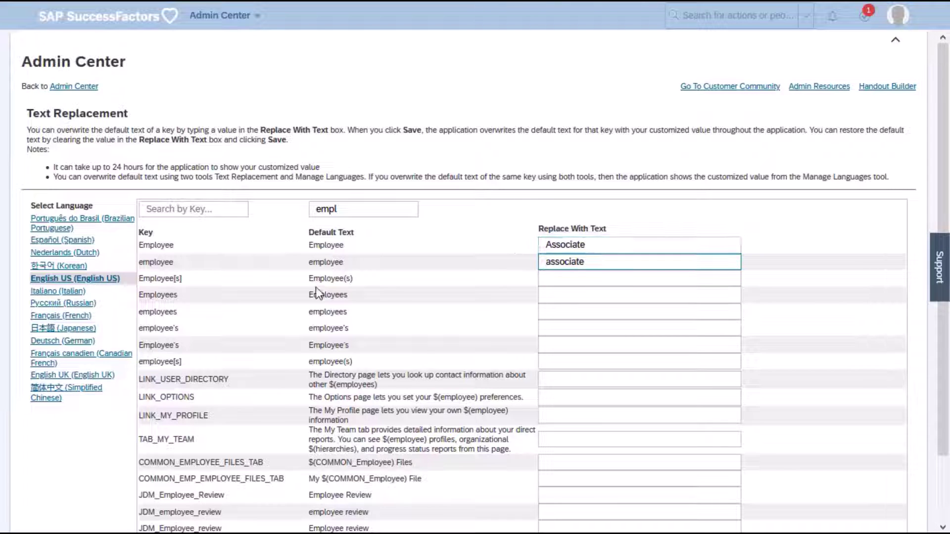
Set the replacement text for Employee[s] to "Associate(s)", reusing the wording from the Employee key
{"action": "left_click_drag", "start_coordinate": [608, 246], "coordinate": [525, 240]}
{"action": "key", "text": "ctrl+c"}
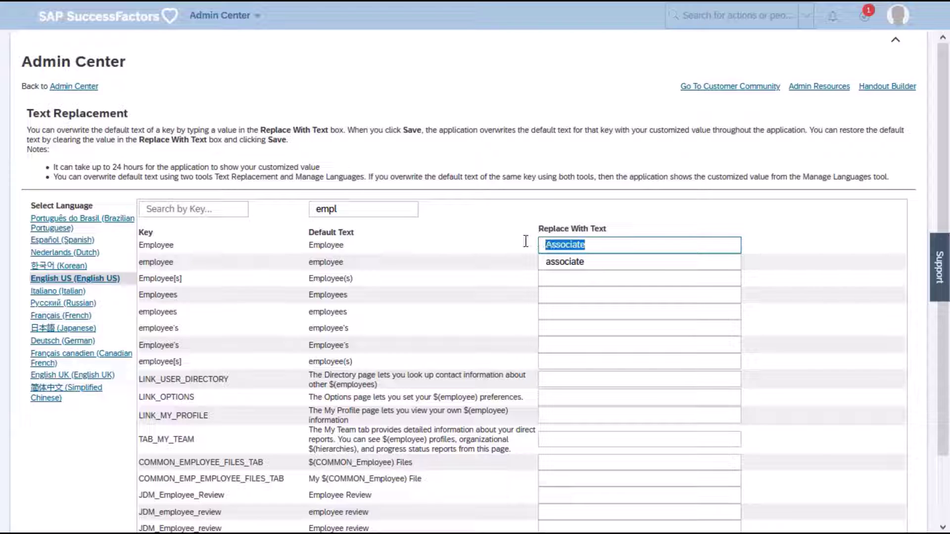
{"action": "left_click", "coordinate": [573, 282]}
{"action": "key", "text": "ctrl+v"}
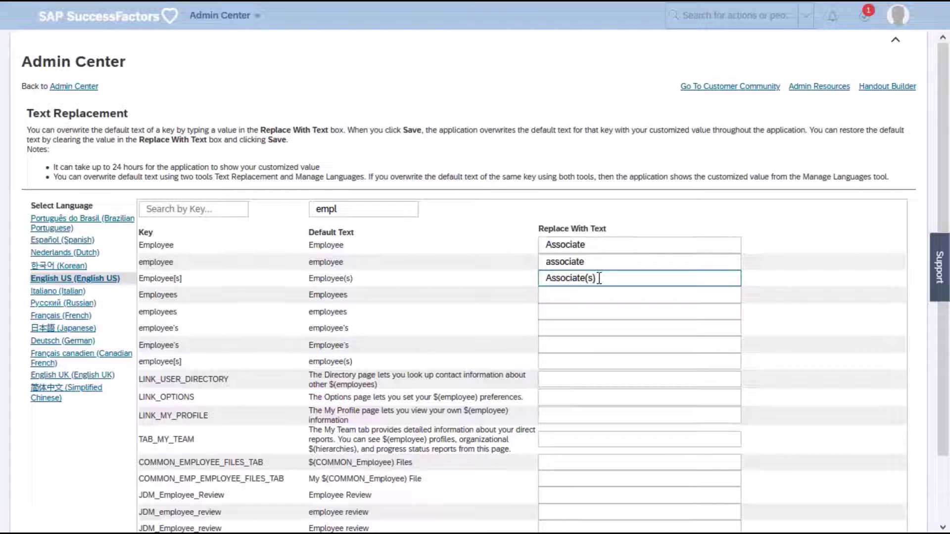
Copy the Employee[s] replacement to the Employees key and adapt it to "Associates"
{"action": "left_click_drag", "start_coordinate": [599, 278], "coordinate": [526, 270]}
{"action": "key", "text": "ctrl+c"}
{"action": "left_click", "coordinate": [556, 296]}
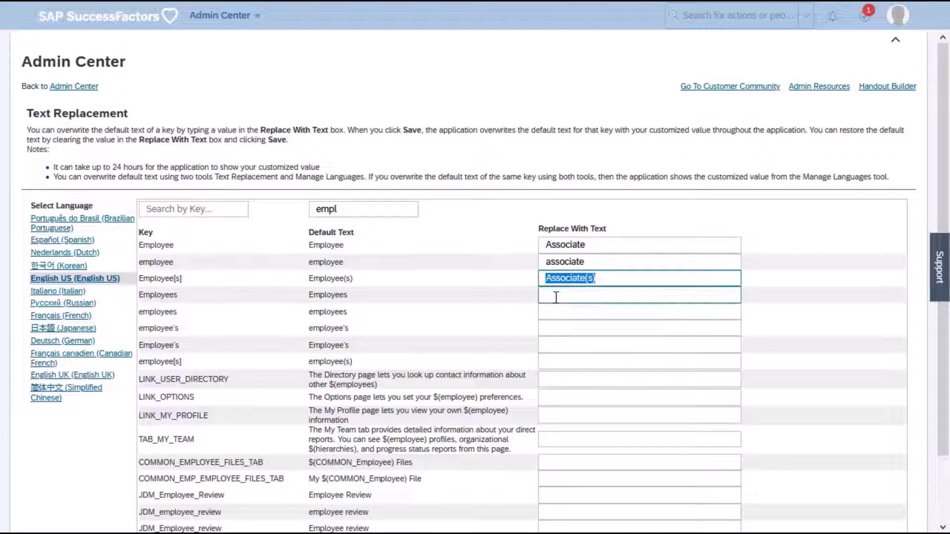
{"action": "key", "text": "ctrl+v"}
{"action": "key", "text": "Left"}
Give the remaining employee and employee review keys matching wording such as "associates", "associate's", "associate(s)" and "Associate Review", and save the replacements
{"action": "left_click", "coordinate": [579, 315]}
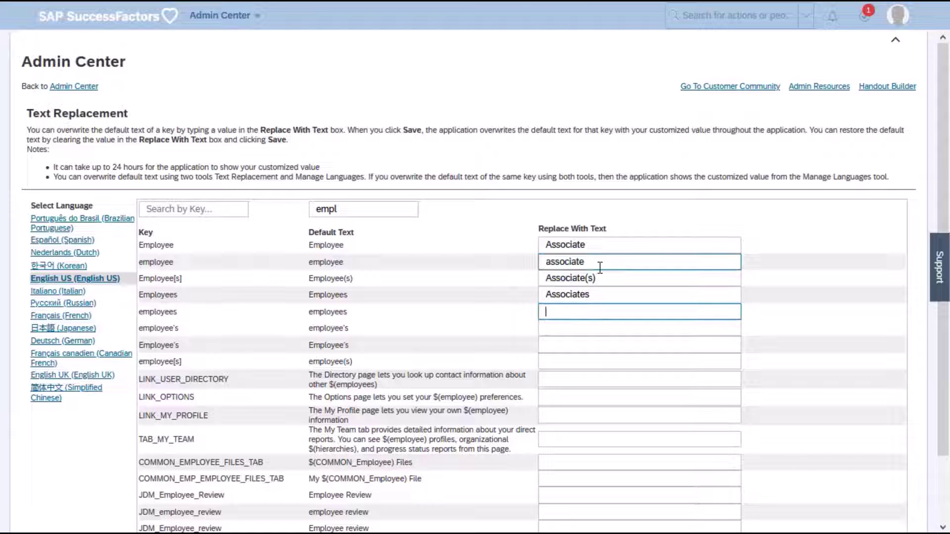
{"action": "left_click_drag", "start_coordinate": [589, 263], "coordinate": [496, 255]}
{"action": "left_click", "coordinate": [574, 314]}
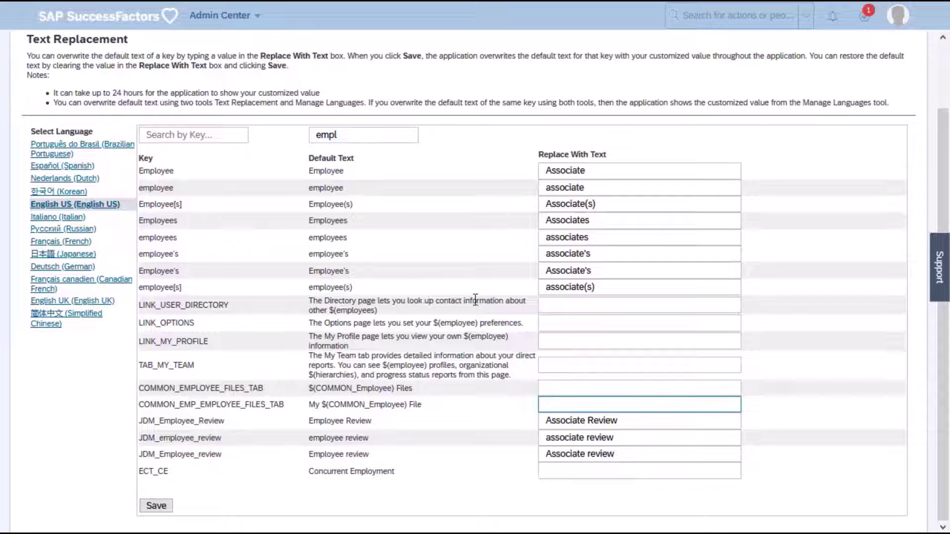
{"action": "left_click", "coordinate": [158, 506]}
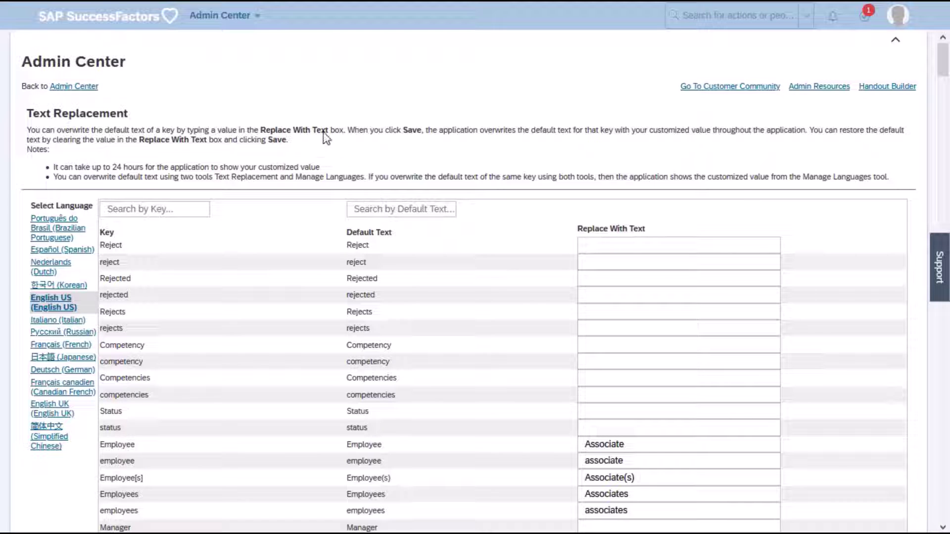
Check the My Employee File page for the new wording, and log out to start a fresh session on the home page
{"action": "left_click", "coordinate": [239, 15]}
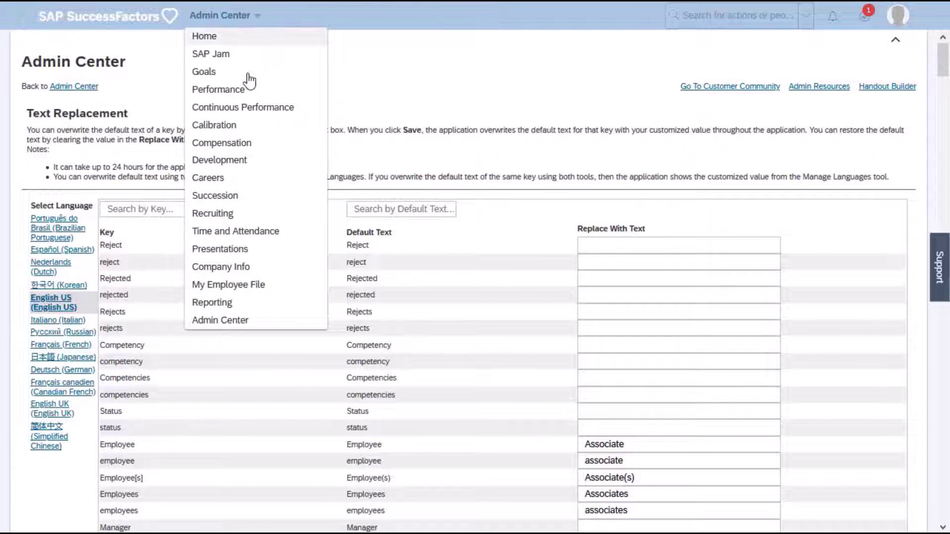
{"action": "left_click", "coordinate": [258, 278]}
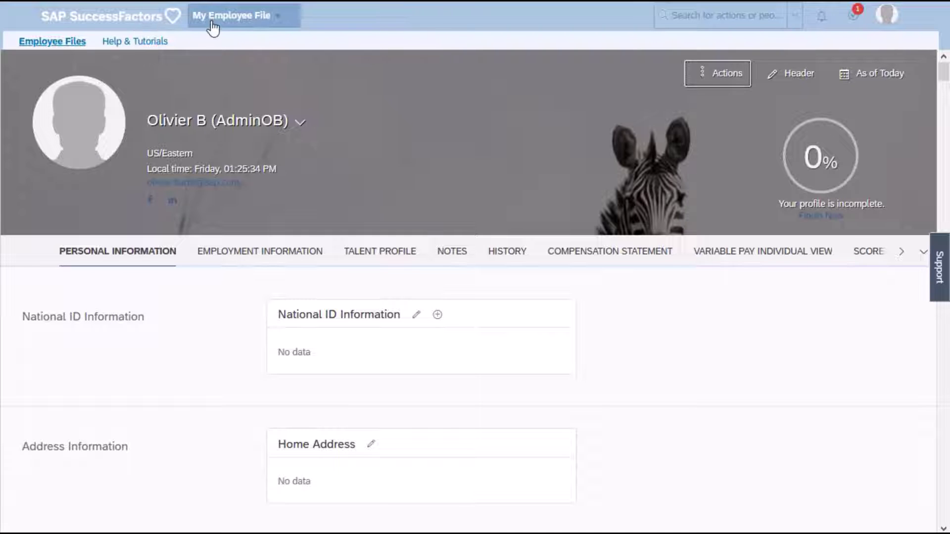
{"action": "left_click", "coordinate": [885, 15]}
{"action": "left_click", "coordinate": [827, 192]}
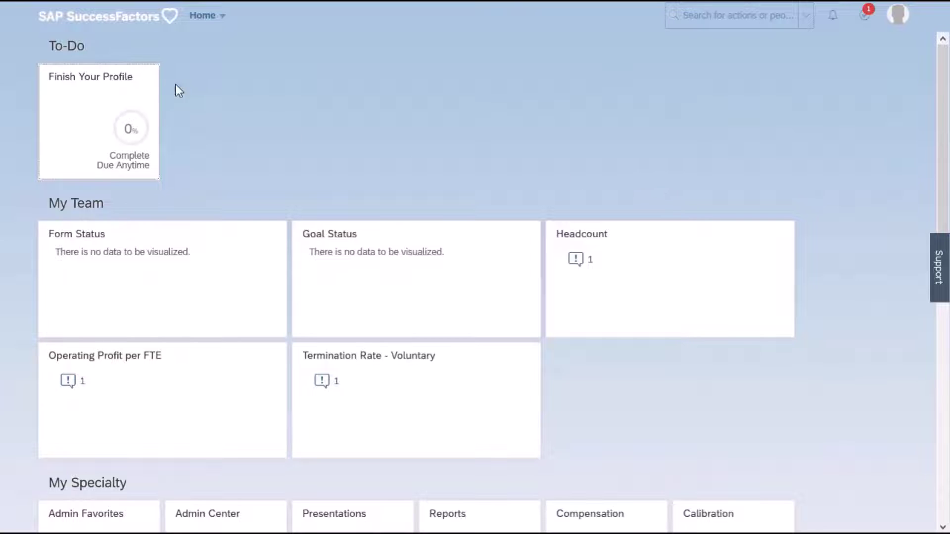
Open the renamed My Associate File page from the home page
{"action": "left_click", "coordinate": [205, 15]}
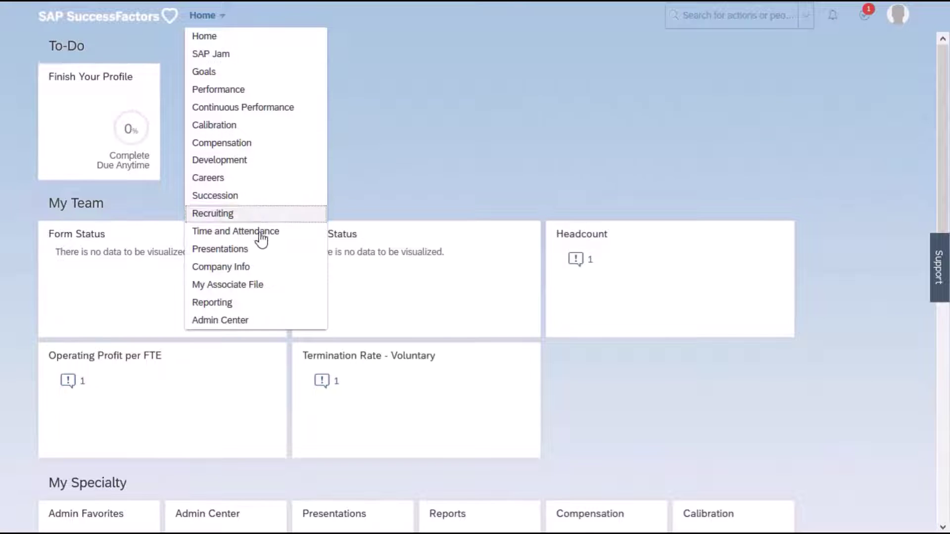
{"action": "left_click", "coordinate": [254, 289]}
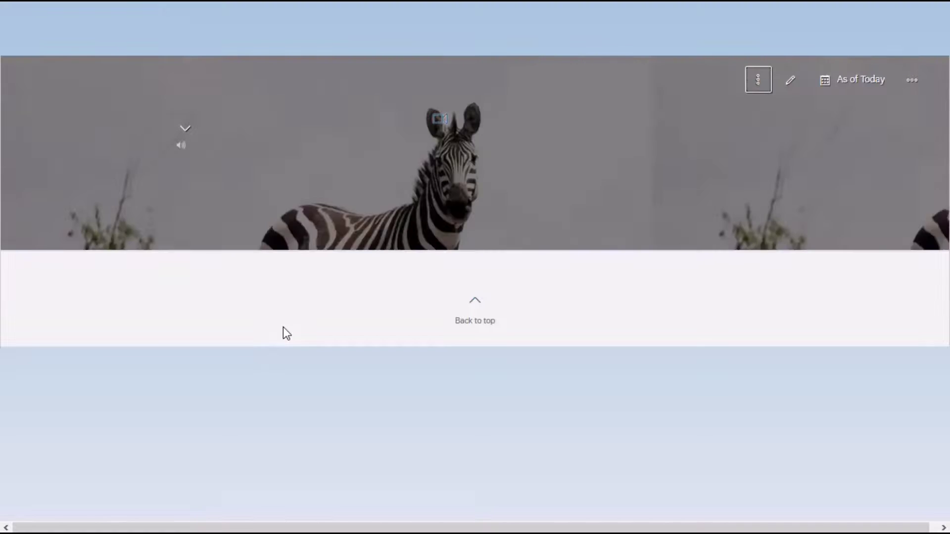